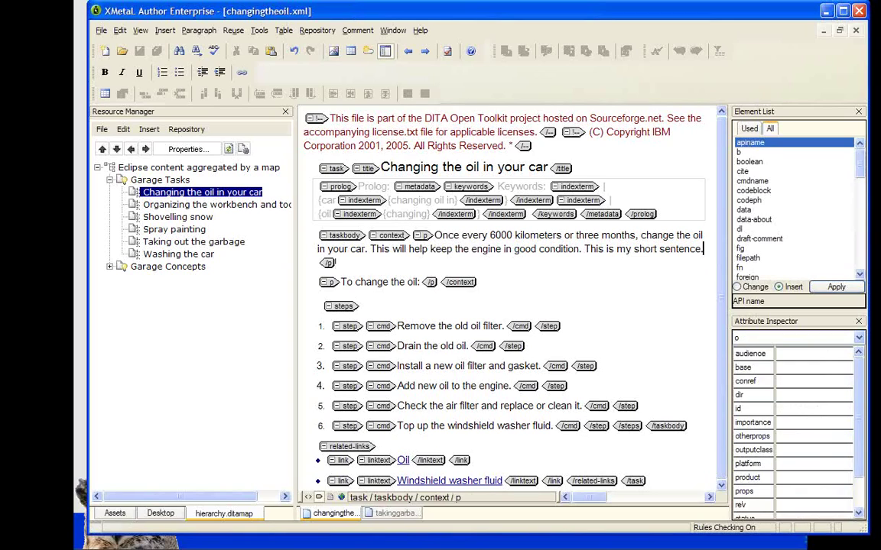
Misspell "short" as "shotr" in the sentence "This is my short sentence." in the context paragraph.
key(Left)
key(Left)
key(Left)
key(Left)
key(Left)
key(Left)
key(Left)
key(Left)
key(Left)
key(Left)
key(Left)
key(BackSpace)
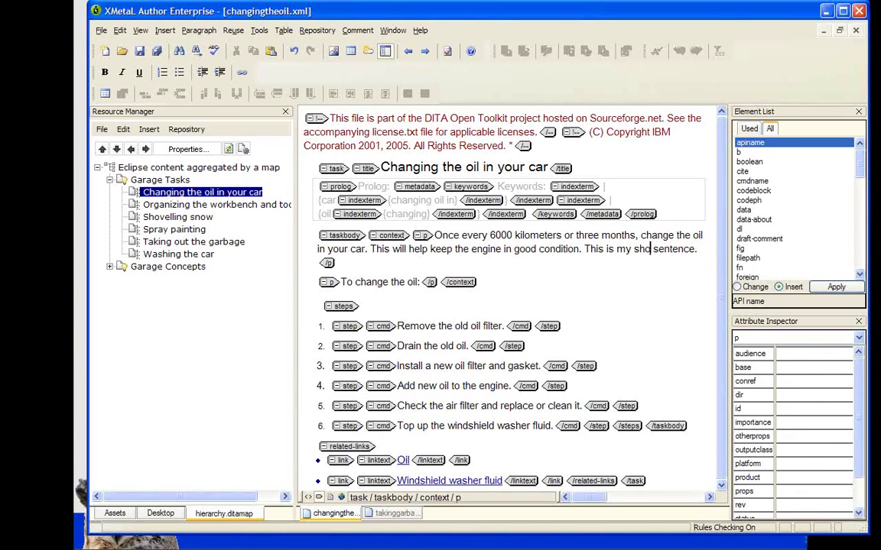
key(Right)
text(r)
Correct the misspelled word "shotr" in the context paragraph with the suggested spelling "short".
right_click(646, 250)
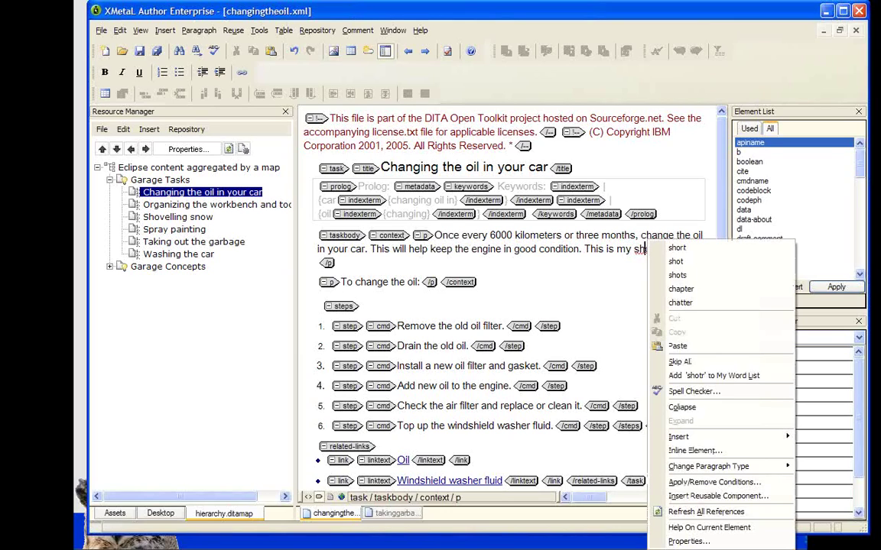
click(690, 251)
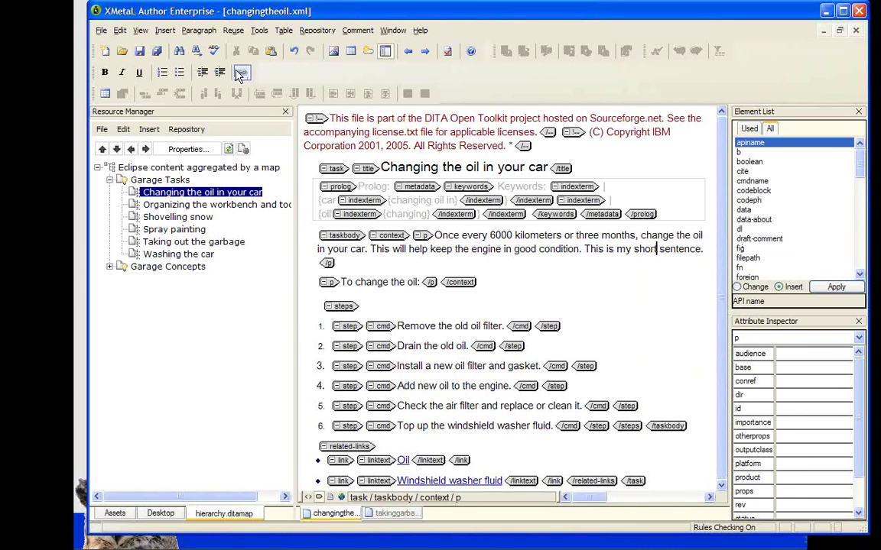
Review the general program options for checking spelling while typing and replacing words from the word list.
click(260, 31)
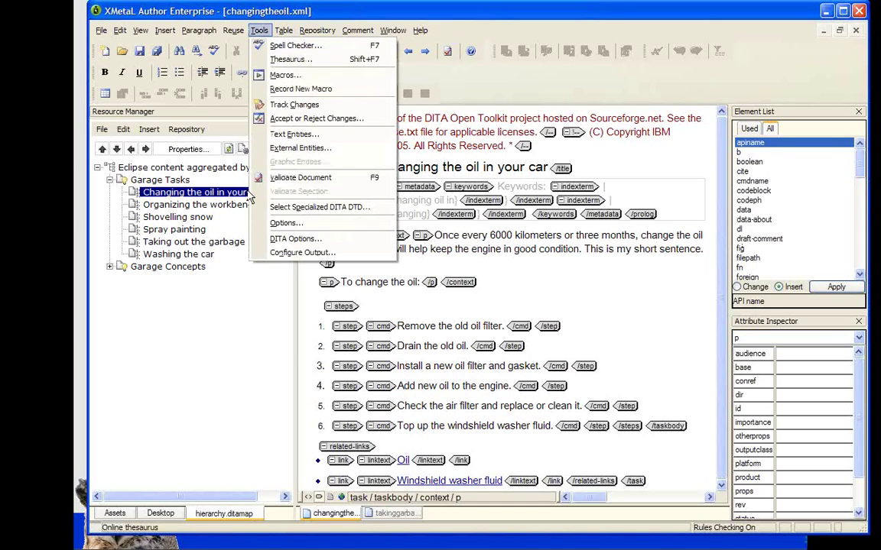
click(305, 226)
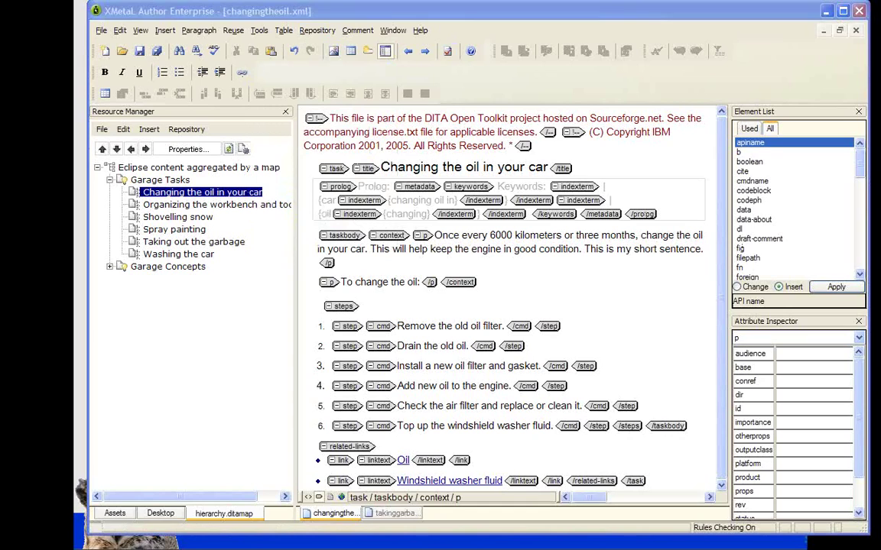
drag(791, 112, 323, 99)
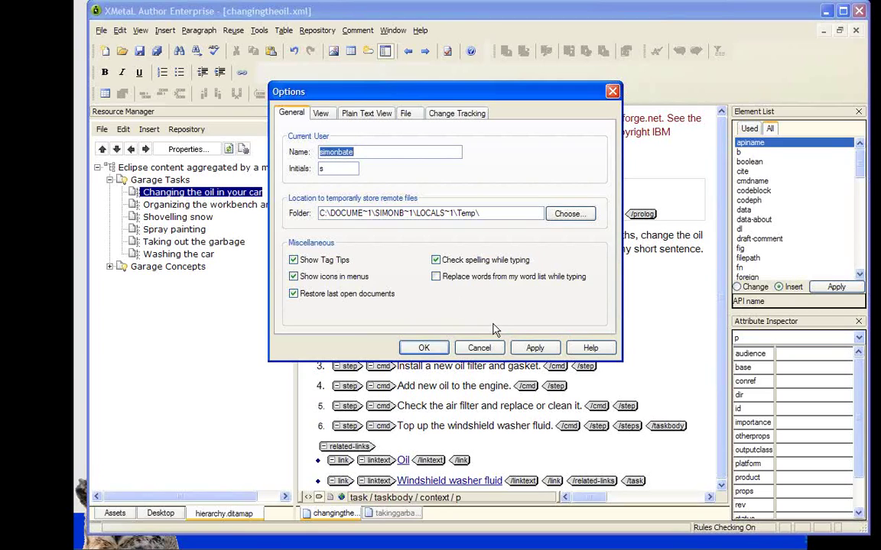
click(442, 351)
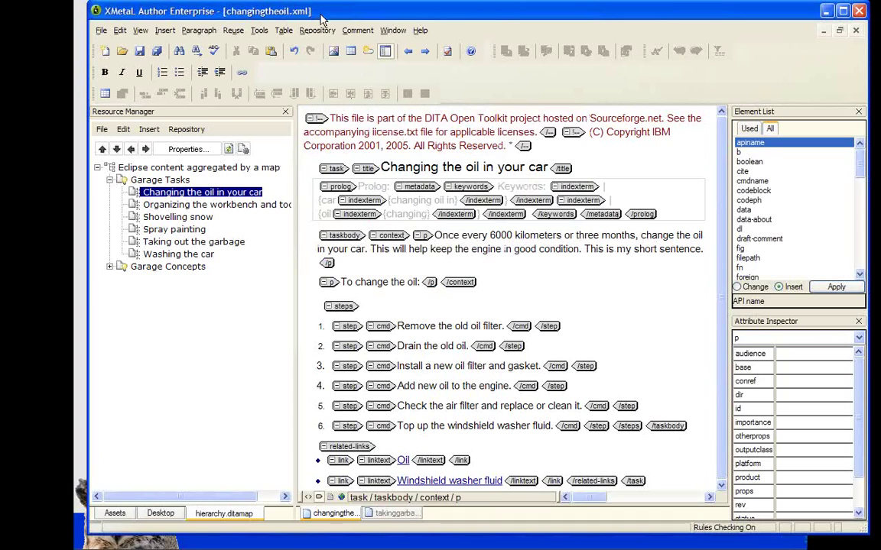
Open the user word lists from the spell checker's options.
drag(320, 15, 298, 19)
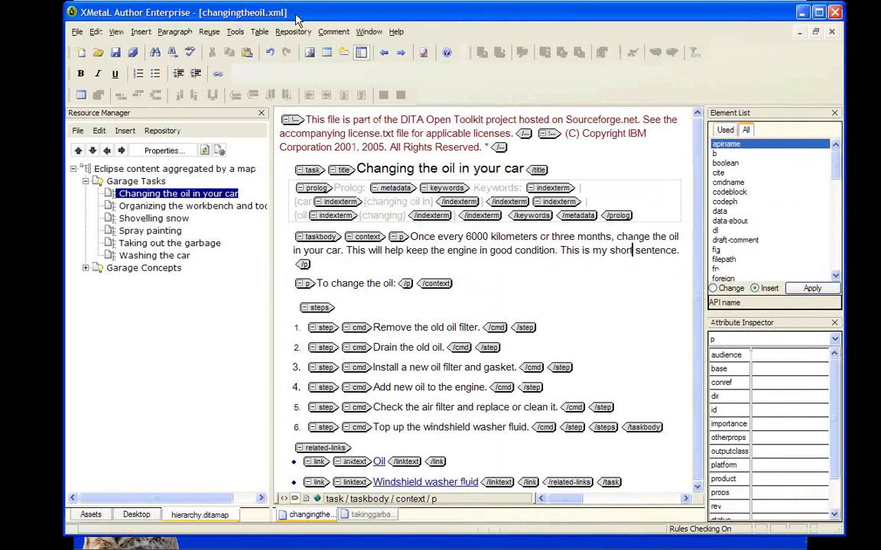
click(234, 31)
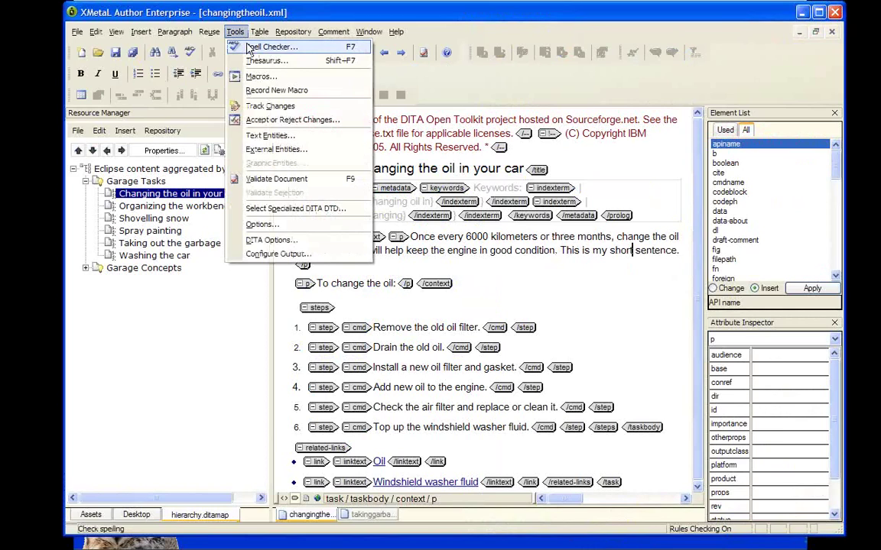
click(248, 48)
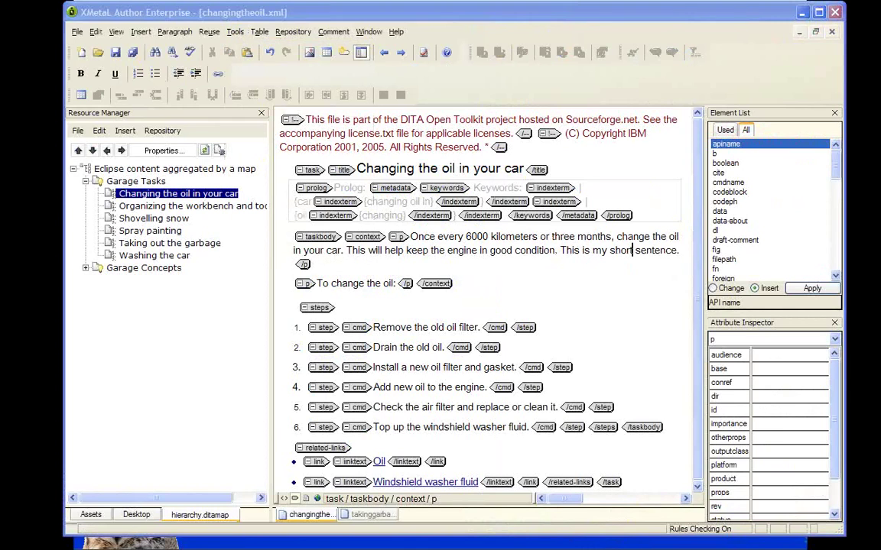
drag(877, 170, 514, 125)
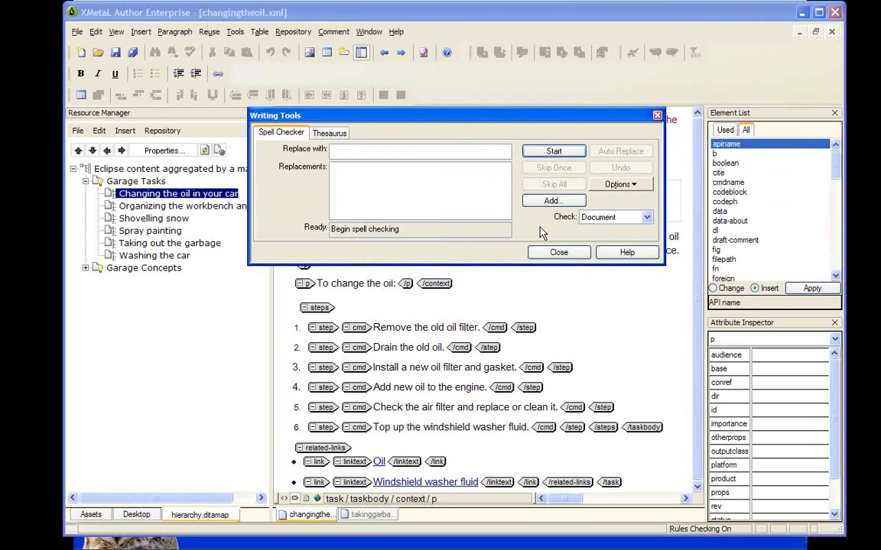
click(618, 185)
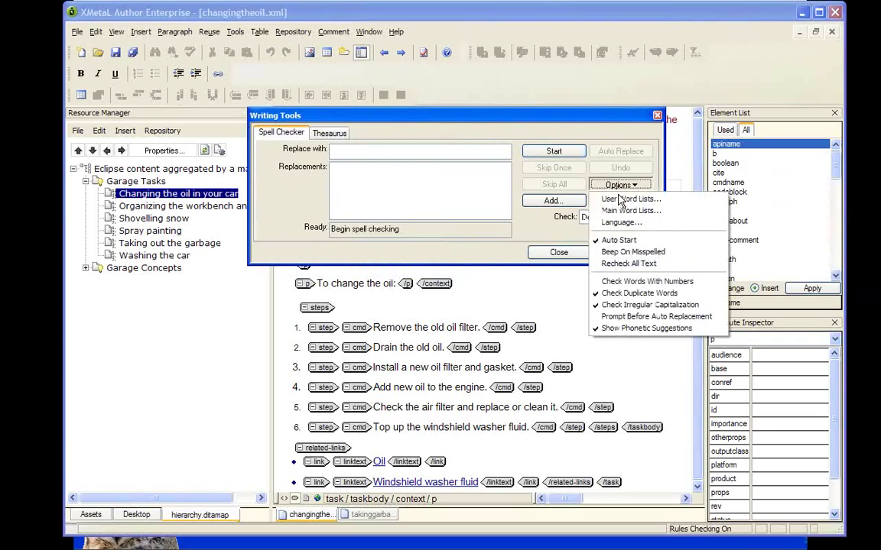
click(556, 182)
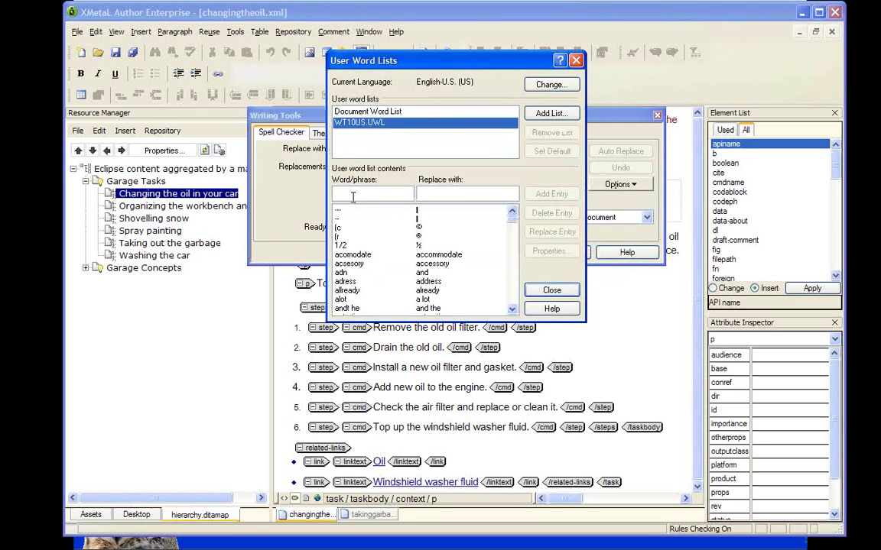
Add an entry to the WT10US.UWL word list that replaces "shotr" with "short", and close the spell checker.
text(sh)
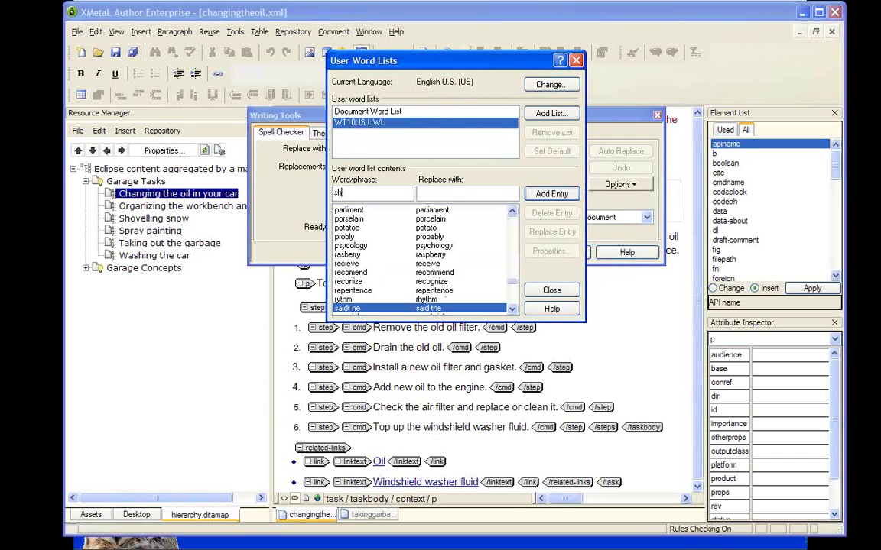
text(otr)
key(Tab)
text(short)
click(552, 194)
click(551, 291)
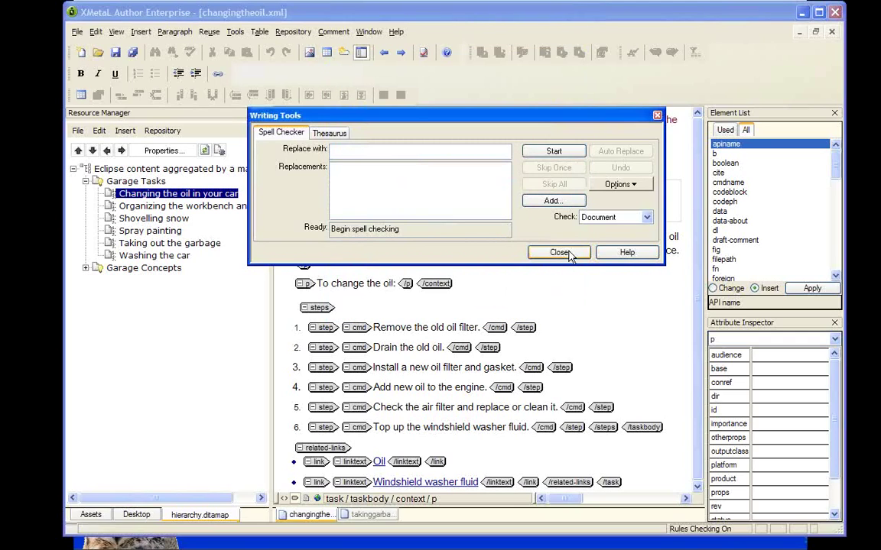
click(559, 252)
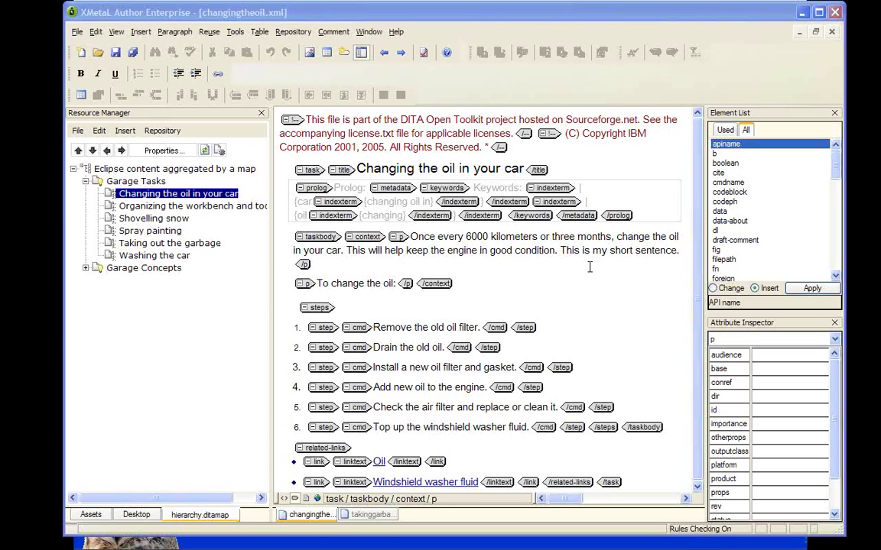
Change "short" back to the misspelling "shotr" in the last sentence of the first context paragraph.
click(632, 254)
key(BackSpace)
key(BackSpace)
text(tr)
Replace "shotr" with the spelling suggestion "short" and save the document.
double_click(621, 250)
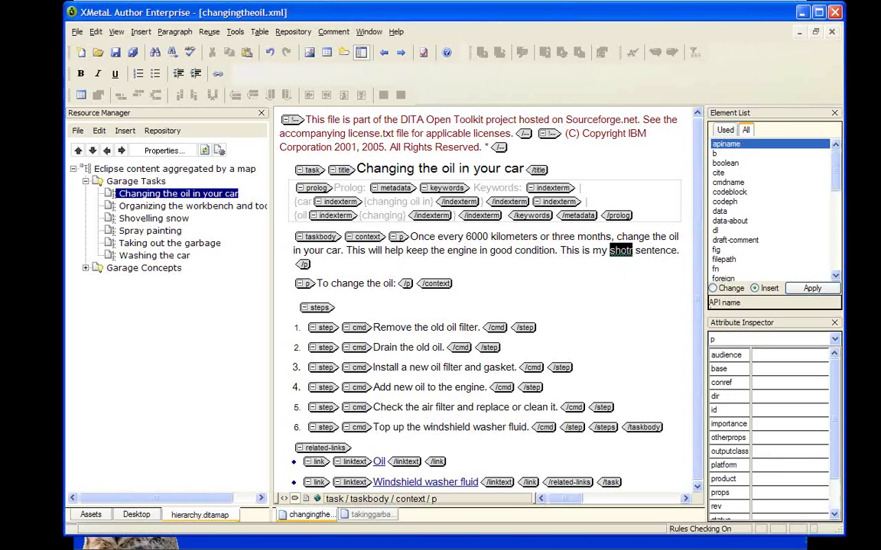
right_click(624, 255)
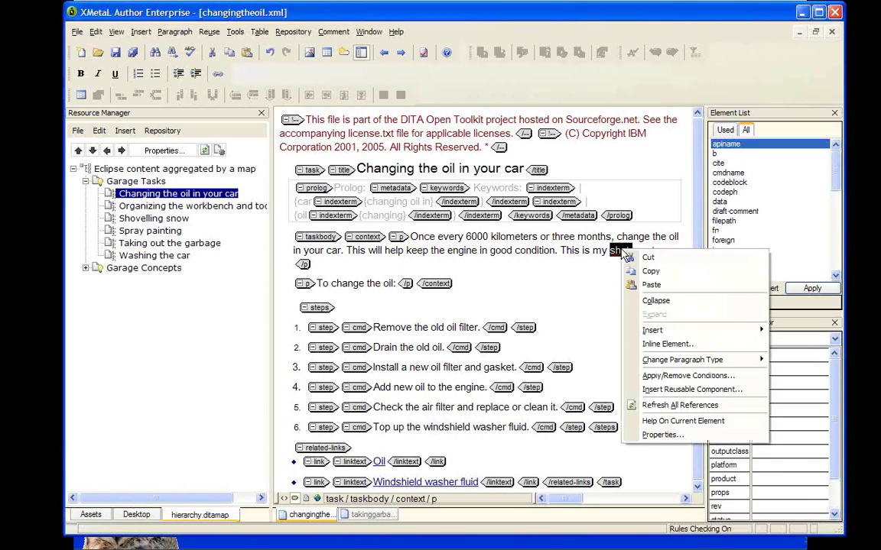
click(603, 286)
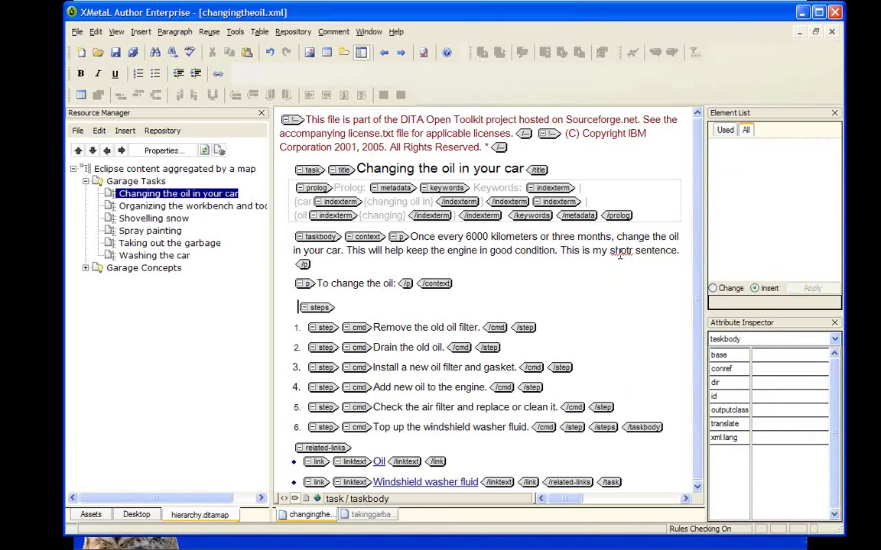
click(621, 250)
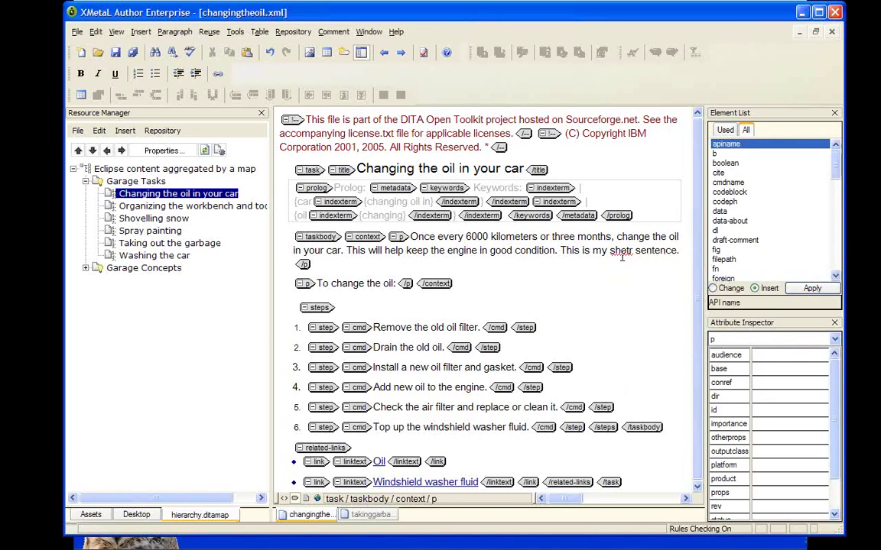
right_click(621, 250)
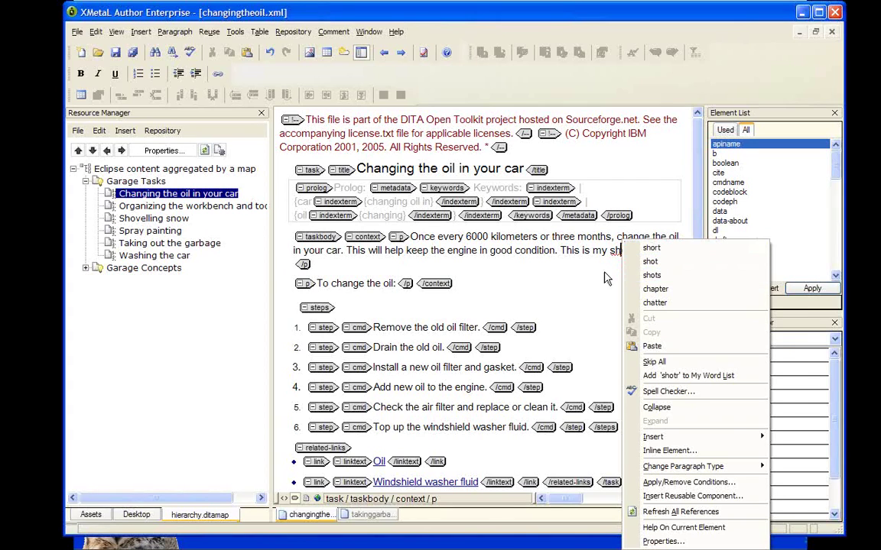
click(650, 249)
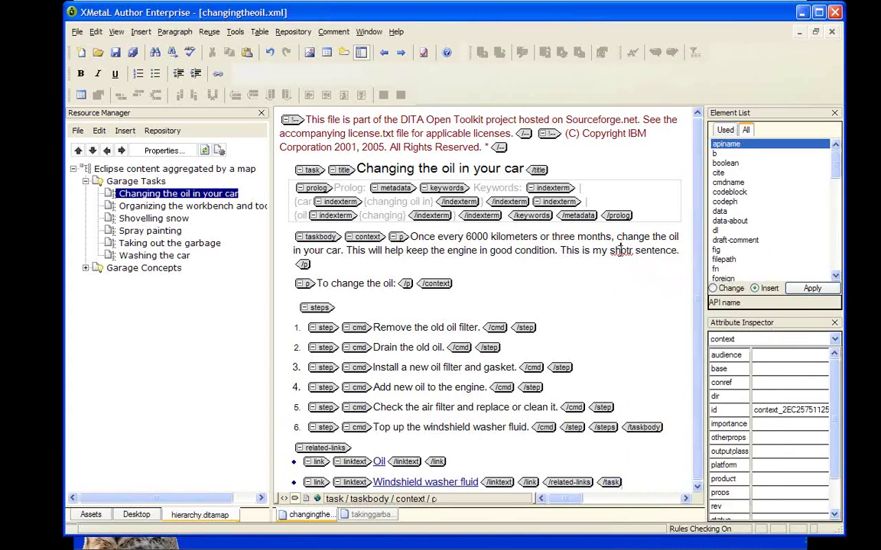
right_click(623, 251)
click(651, 248)
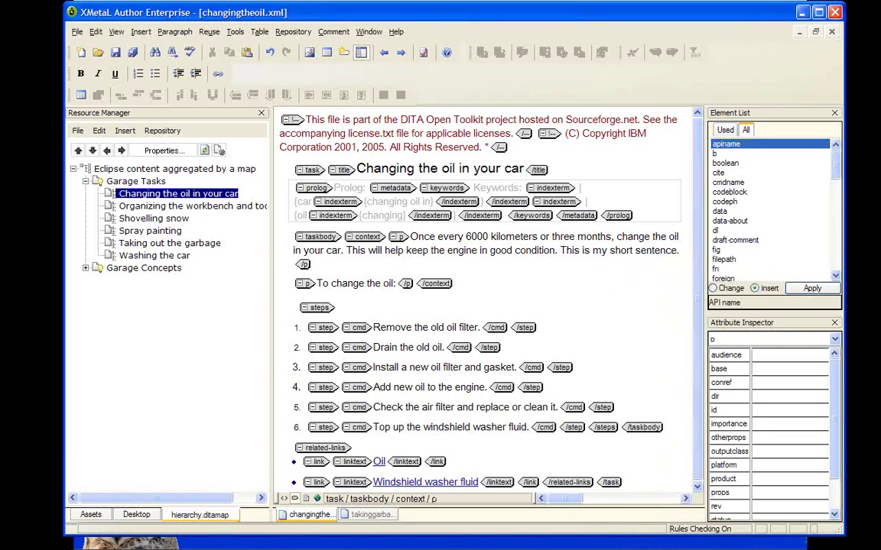
key(ctrl+s)
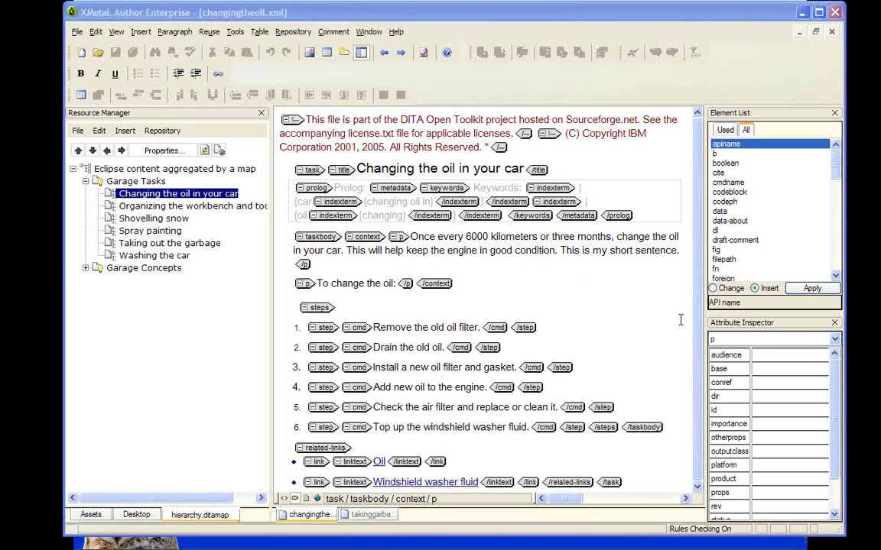
Set the root task element's xml:lang attribute to fr-fr.
click(478, 269)
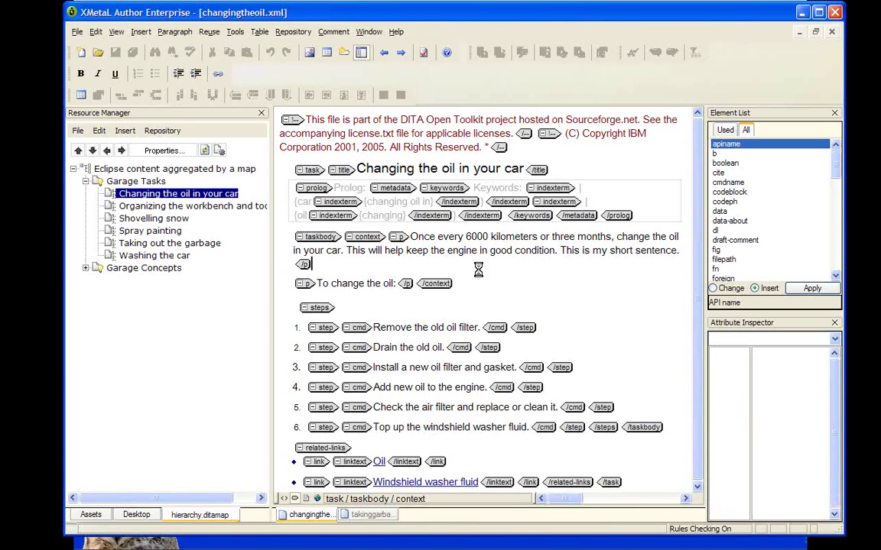
key(ctrl+Home)
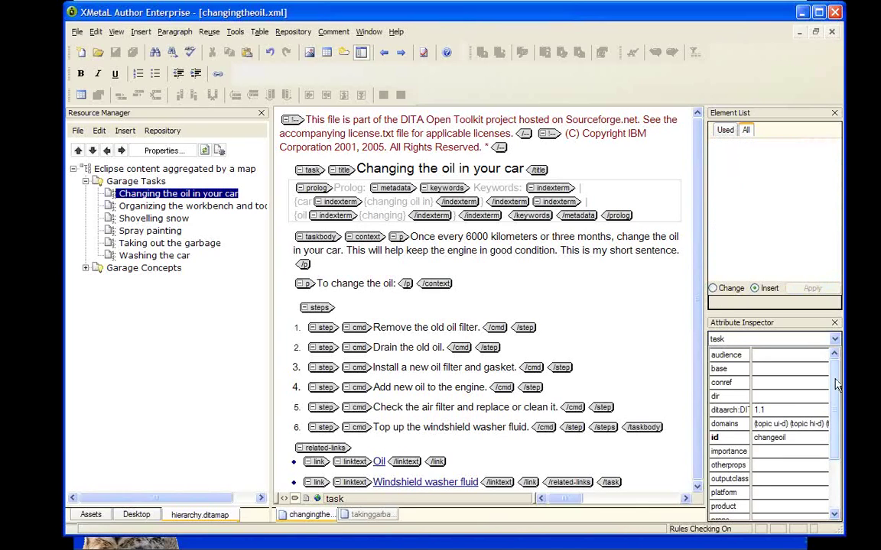
drag(837, 386, 836, 497)
click(787, 478)
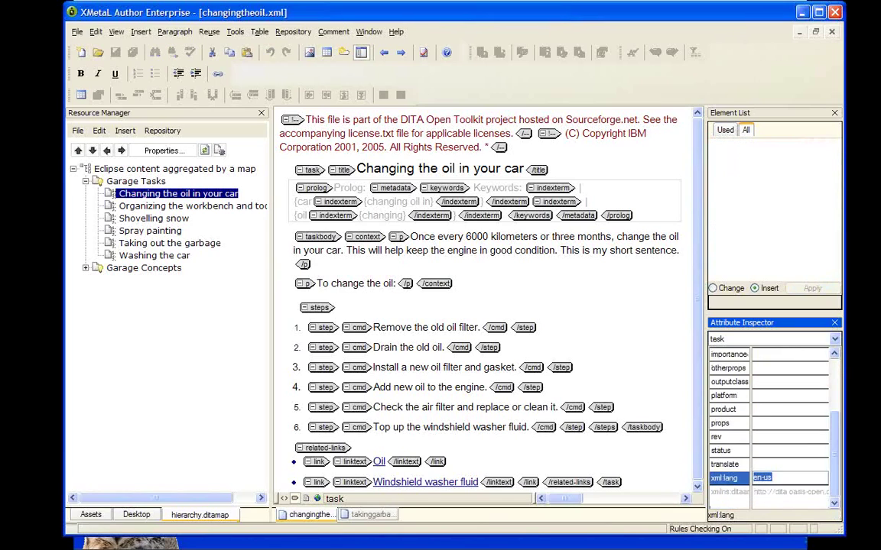
click(790, 478)
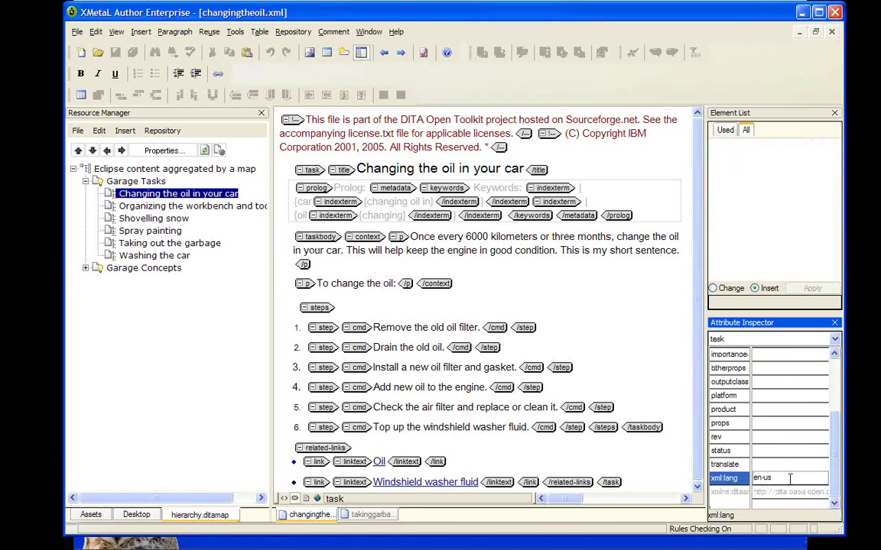
key(BackSpace)
key(BackSpace)
key(BackSpace)
key(BackSpace)
key(BackSpace)
text(fr-fr)
key(Return)
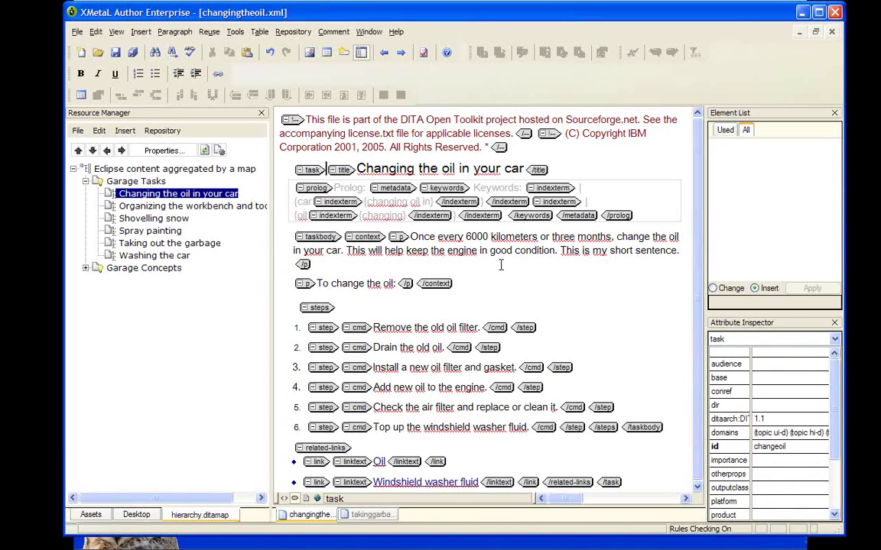
Replace the word "oil" with "huile" in step 1, "Remove the old oil filter.".
click(448, 327)
double_click(451, 327)
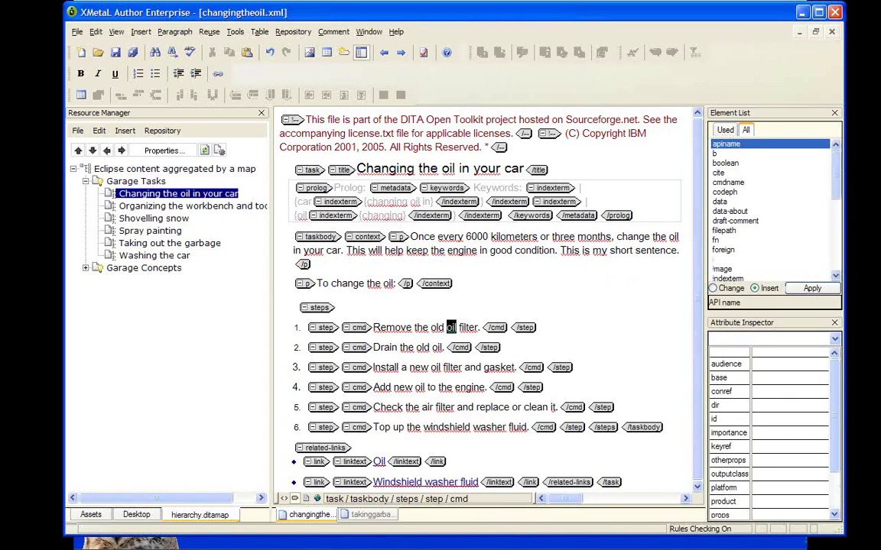
text(huile)
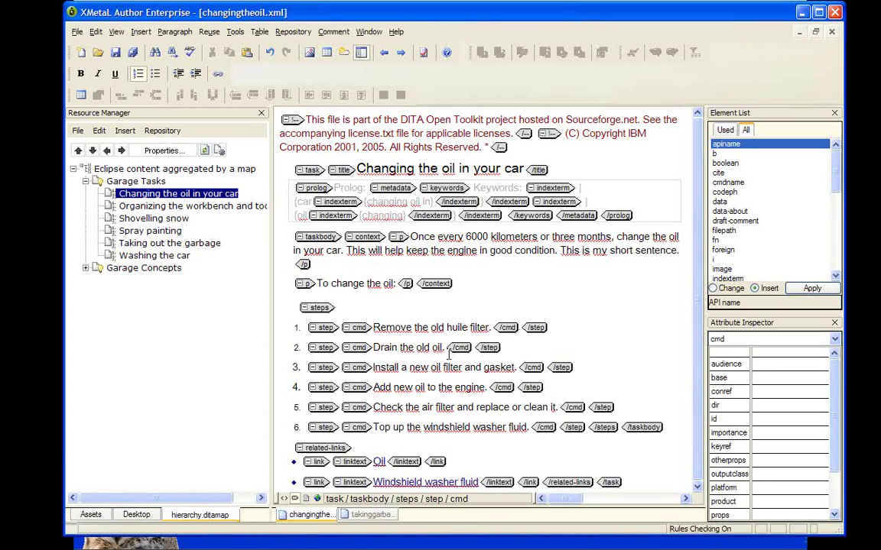
Set the root task element's xml:lang attribute to en-us.
click(449, 328)
scroll(837, 434, down, 2)
click(725, 500)
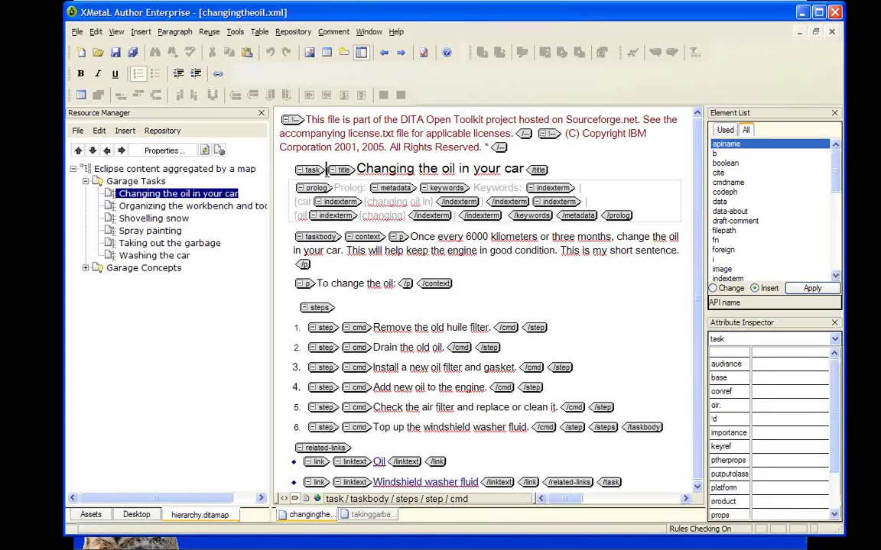
click(309, 169)
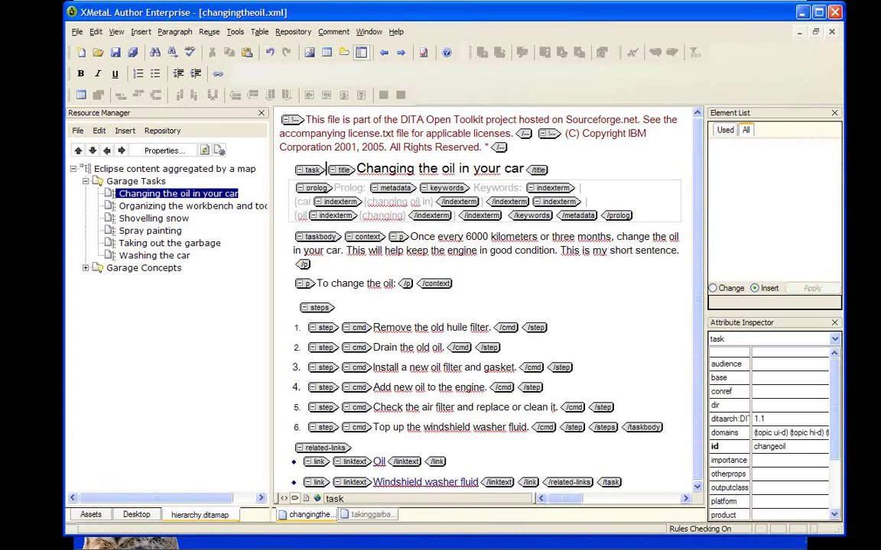
drag(837, 417, 839, 476)
click(793, 488)
key(BackSpace)
key(BackSpace)
key(BackSpace)
key(BackSpace)
key(BackSpace)
text(en-us)
key(Return)
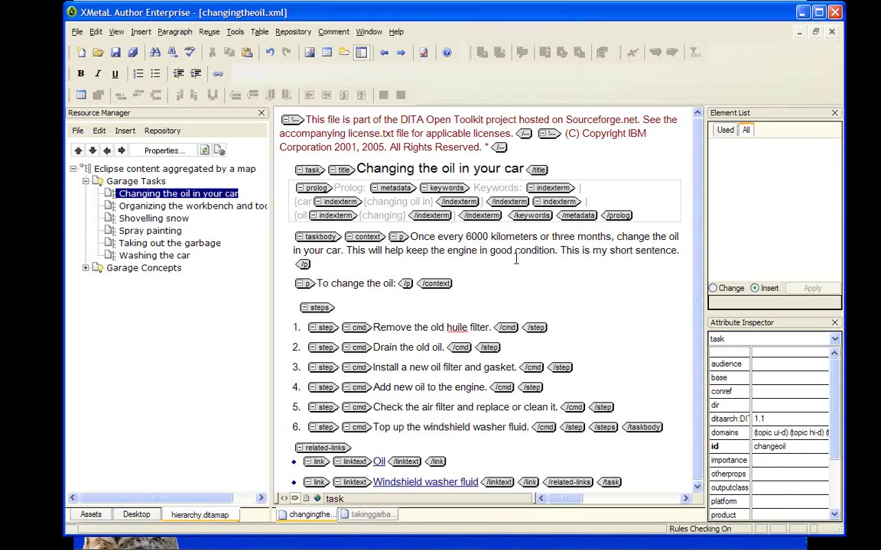
Wrap the word "huile" in step 1, "Remove the old huile filter," in a ph (phrase) element.
click(461, 327)
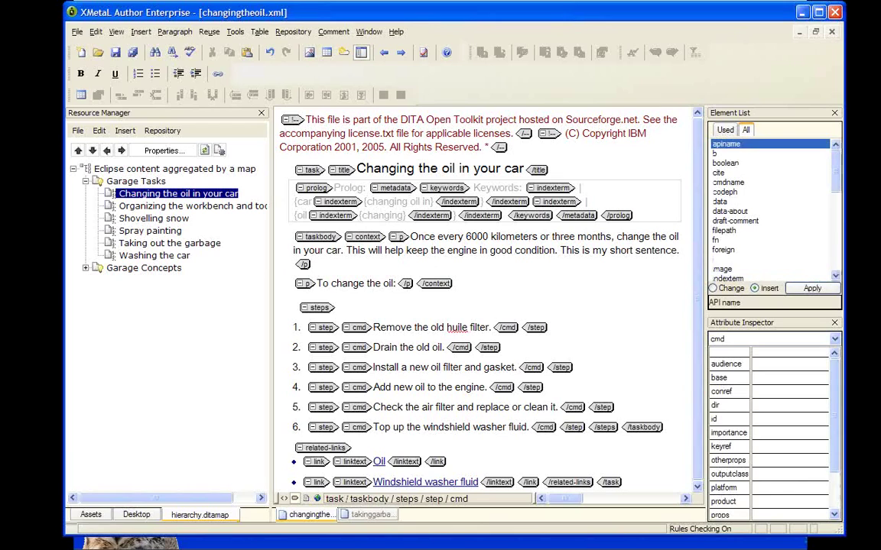
double_click(457, 327)
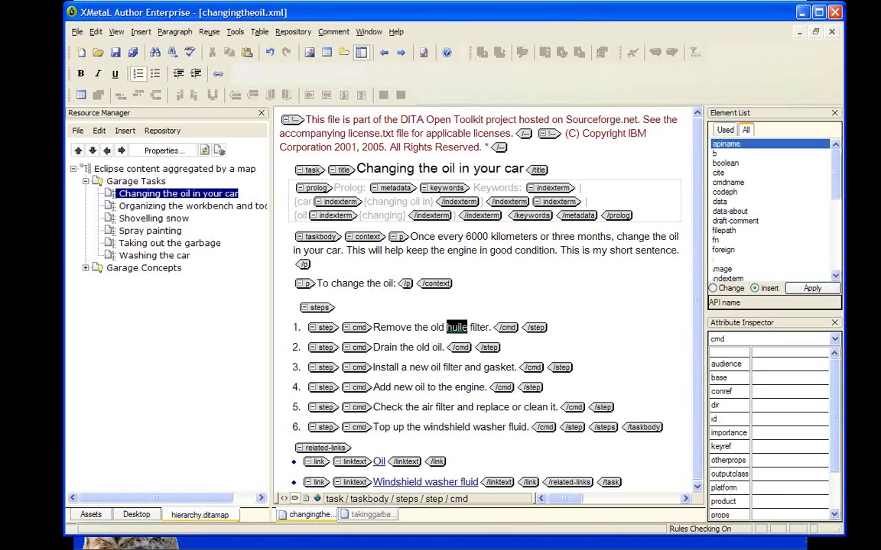
scroll(831, 179, down, 5)
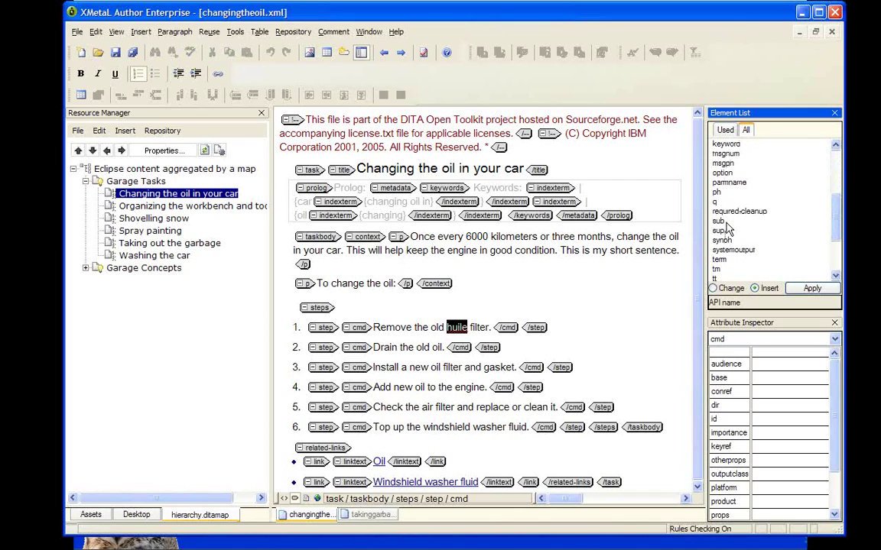
double_click(722, 193)
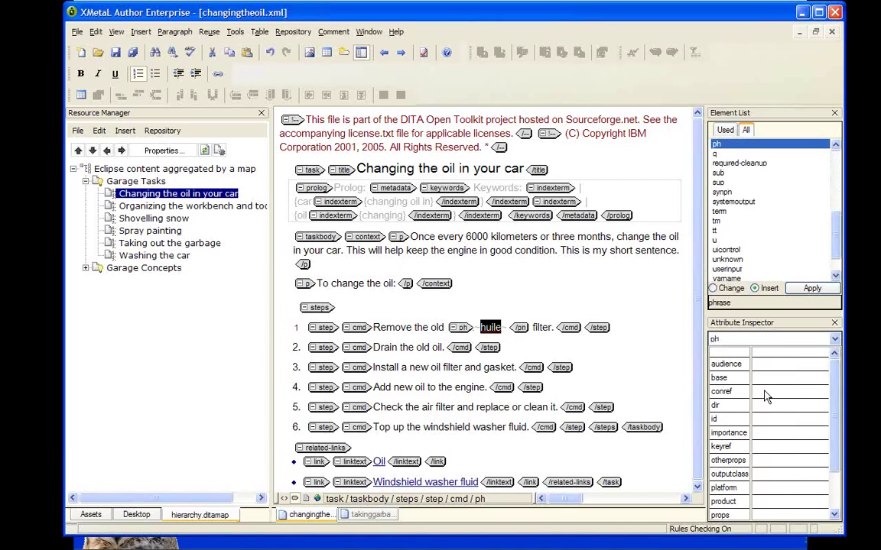
Set the xml:lang attribute of the ph element around "huile" to fr-fr and check the attribute's entry.
drag(836, 401, 791, 516)
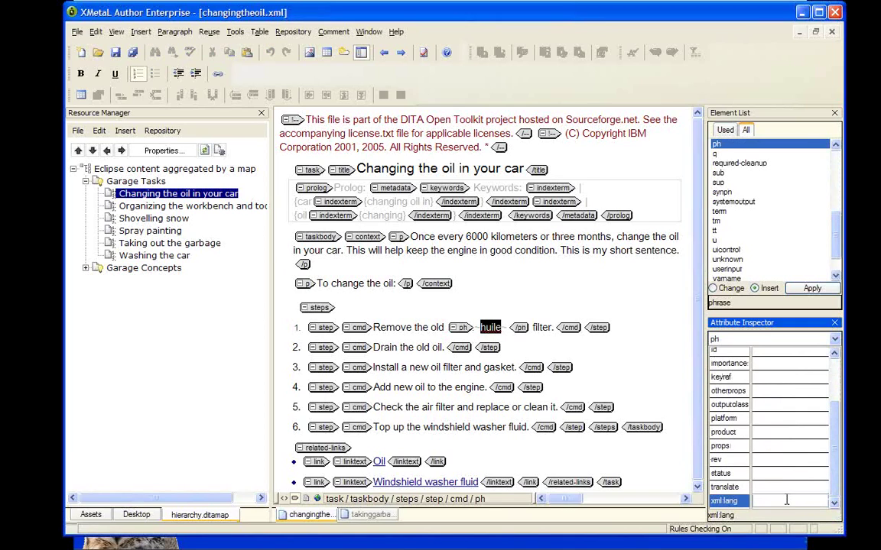
text(fr-fr)
key(Return)
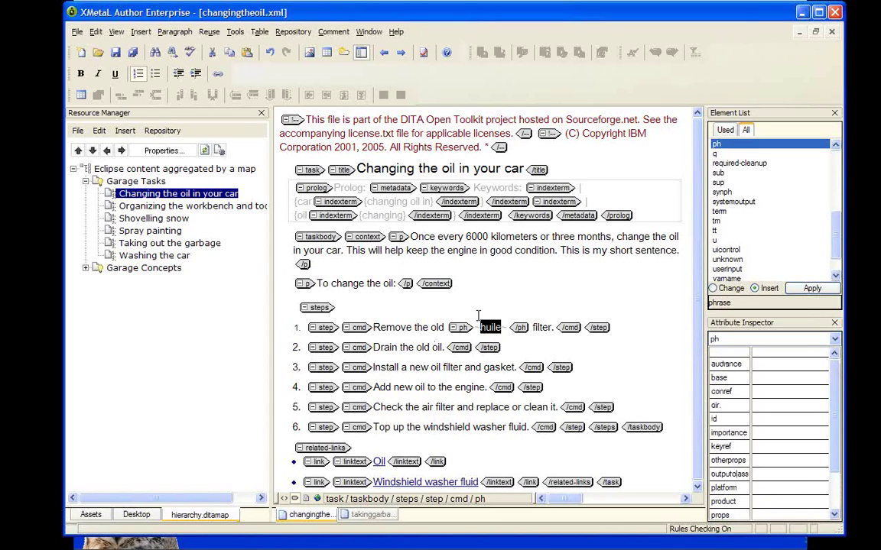
drag(835, 361, 836, 445)
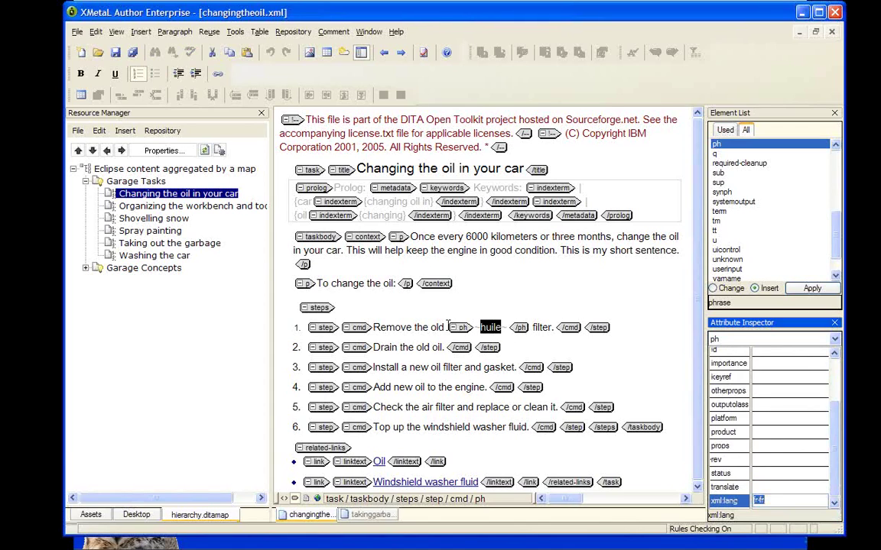
Undo the phrase markup, language changes and word replacement back to "oil" in step 1, and check the cmd element's xml:lang attribute.
key(Left)
key(ctrl+z)
key(ctrl+z)
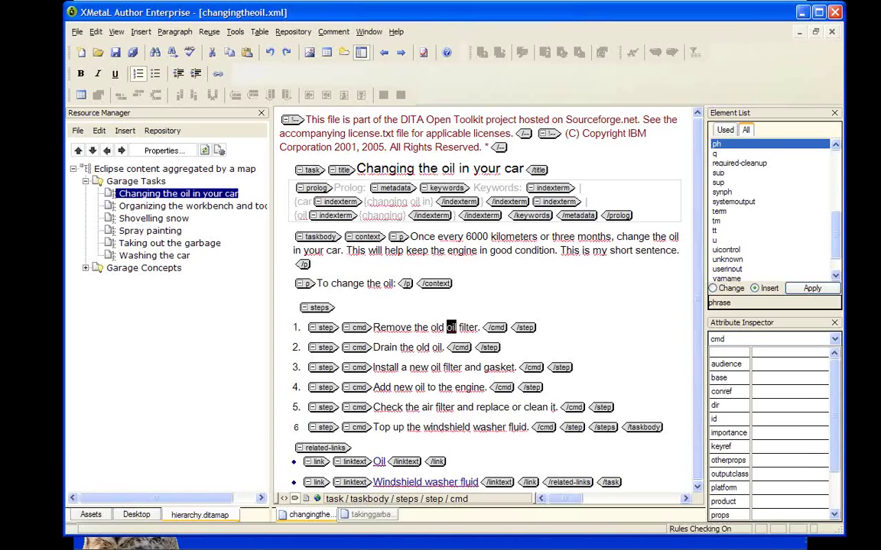
click(835, 405)
click(724, 501)
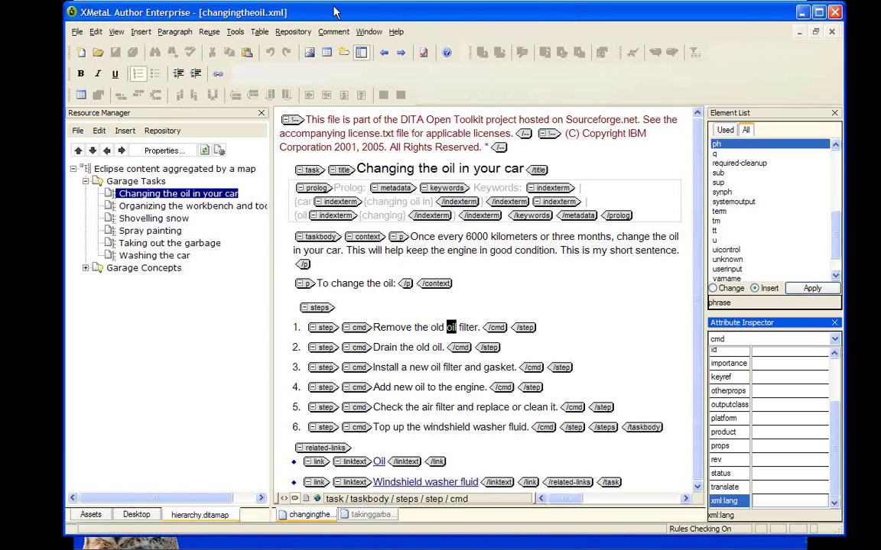
drag(334, 11, 339, 11)
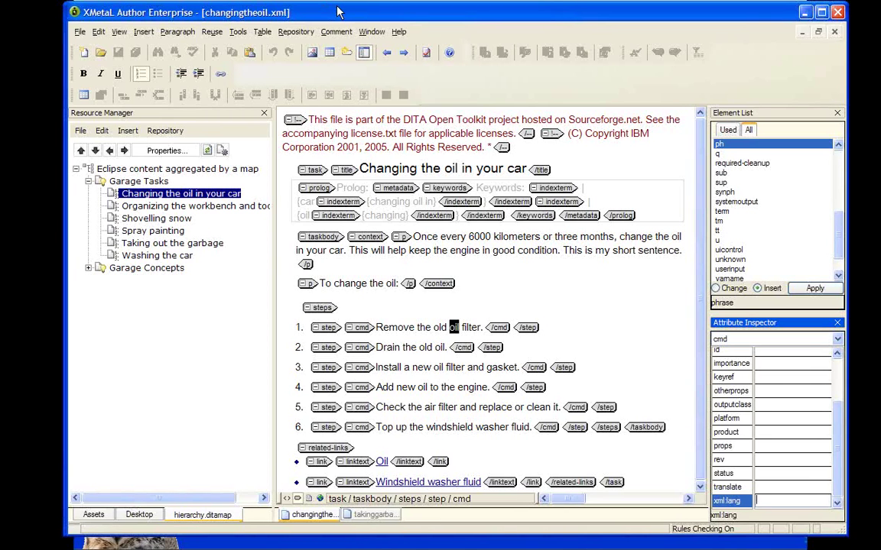